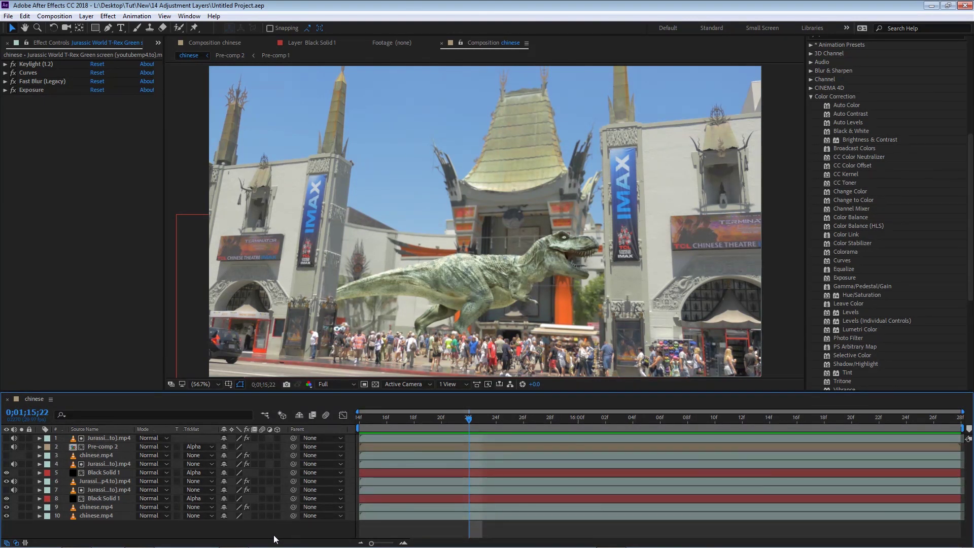
Add a new adjustment layer, Adjustment Layer 6, at the top of the chinese comp
click(86, 16)
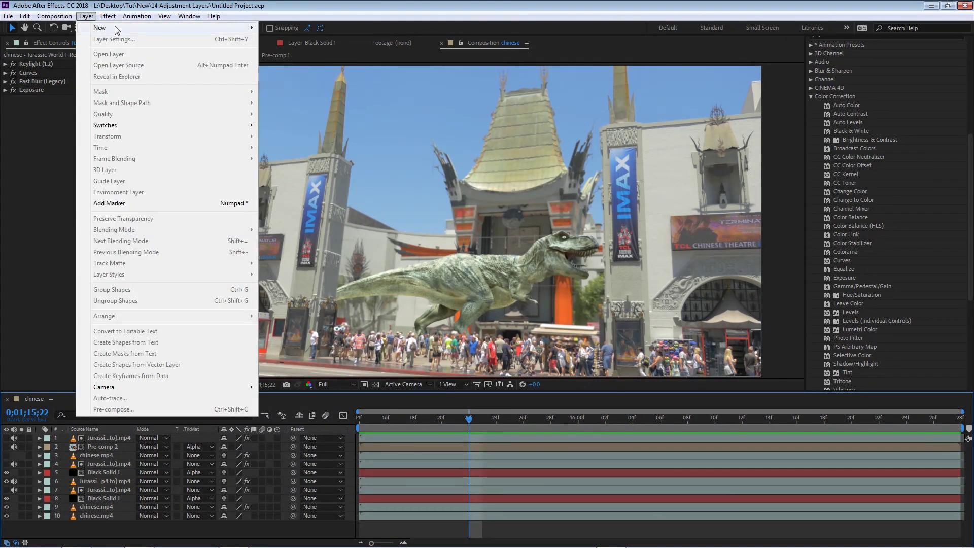
mouse_move(115, 29)
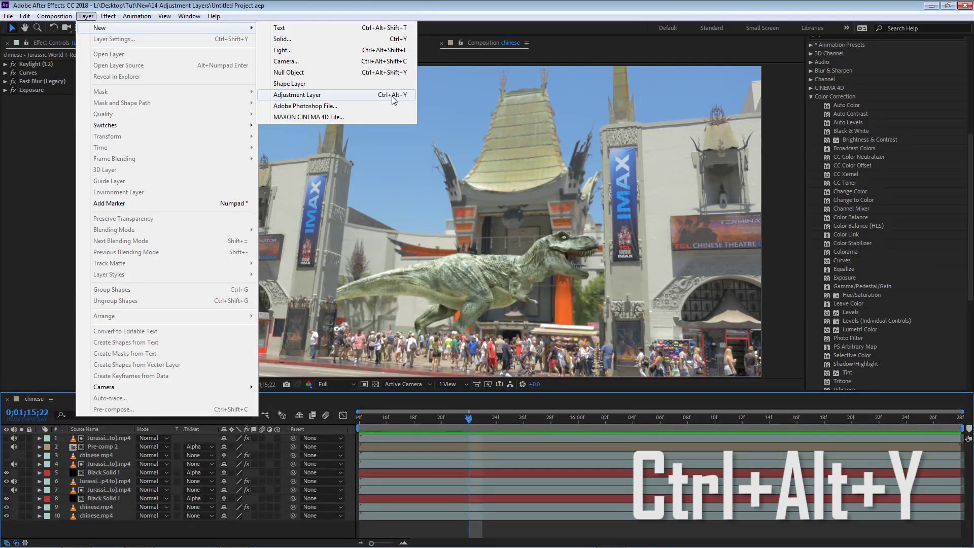
click(336, 96)
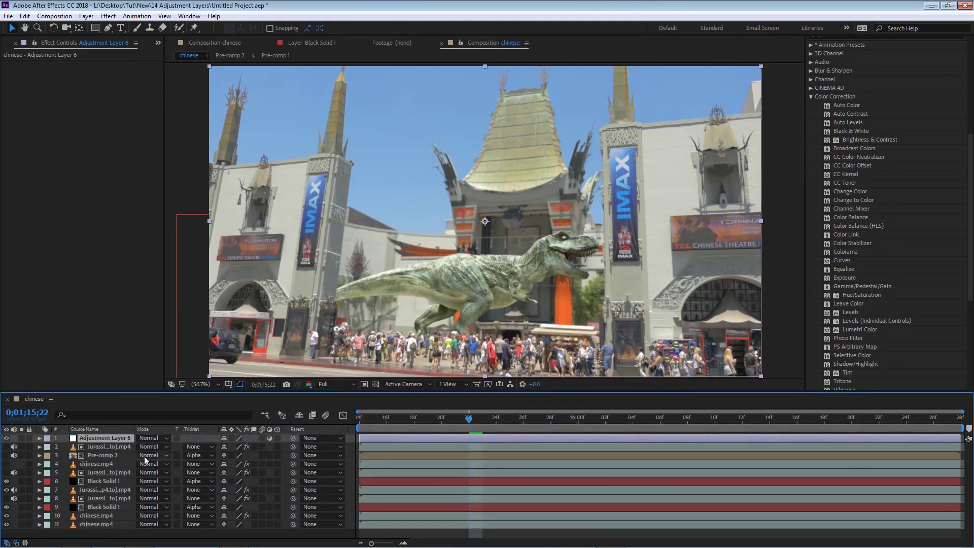
drag(117, 436, 355, 341)
click(38, 438)
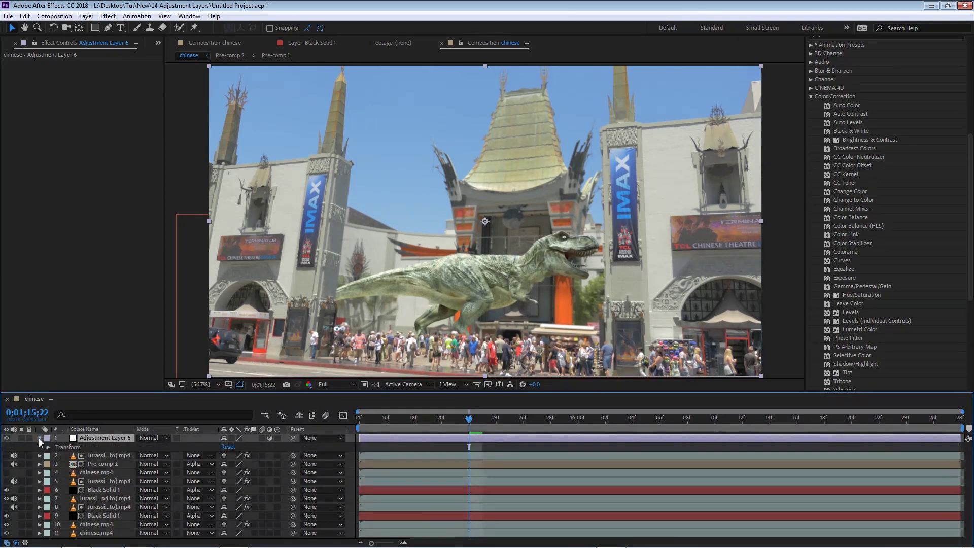
click(47, 446)
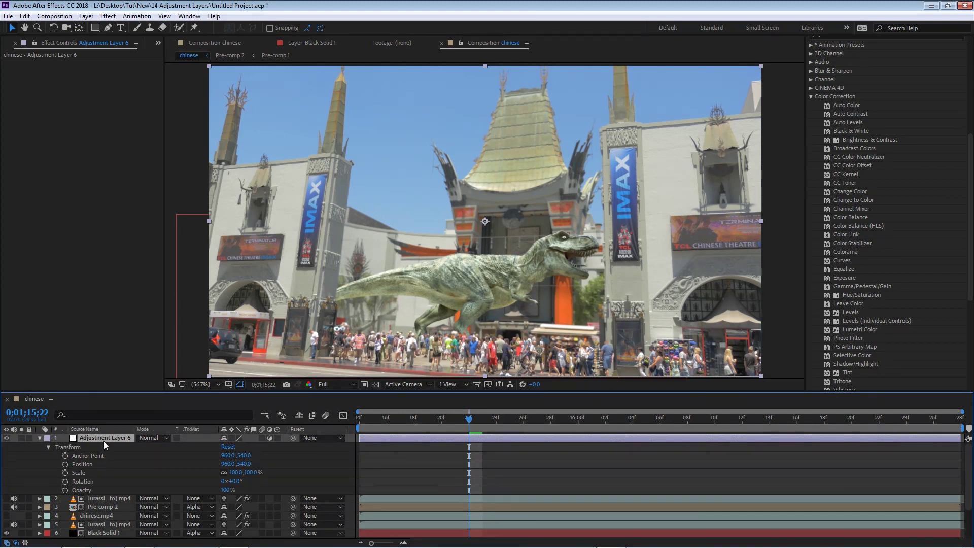
key(ctrl+grave)
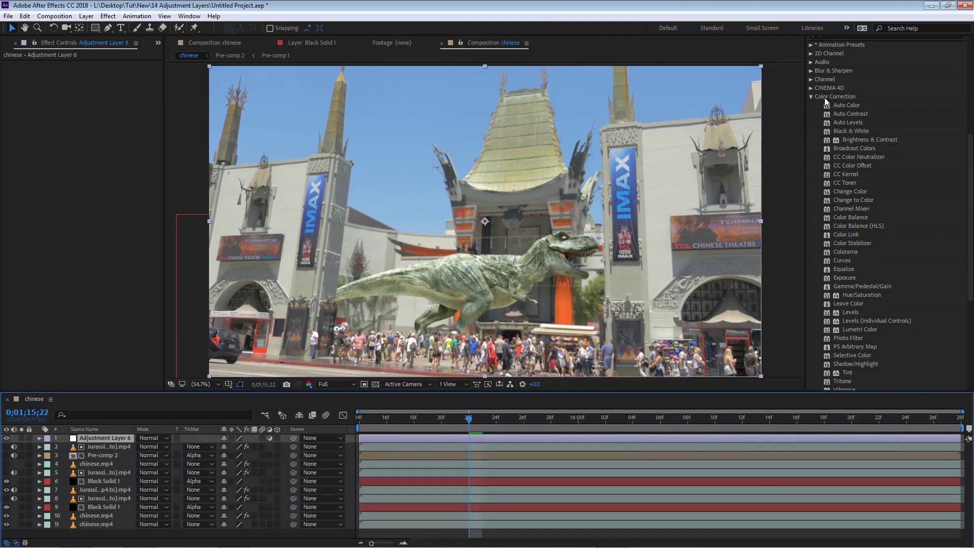
Apply the Color Correction > Equalize effect to Adjustment Layer 6
double_click(844, 270)
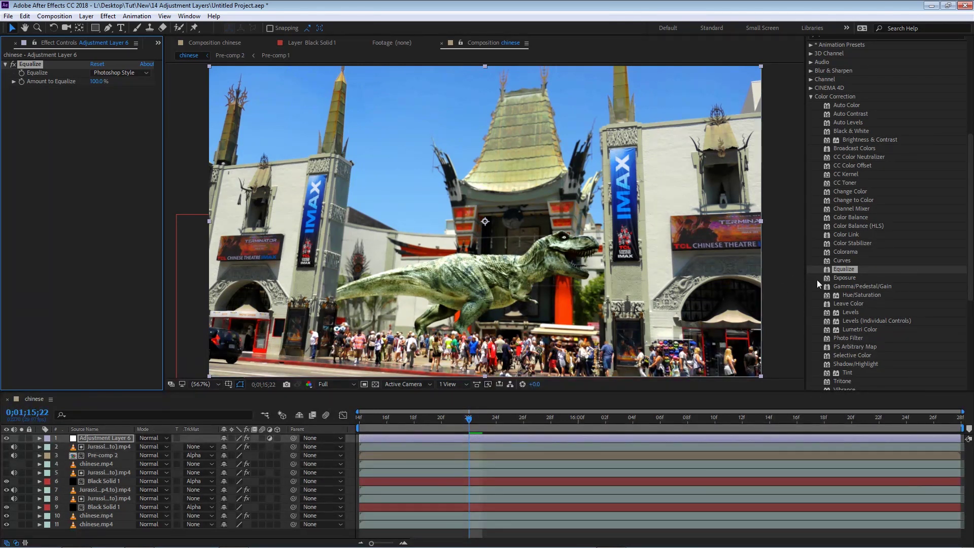
click(850, 269)
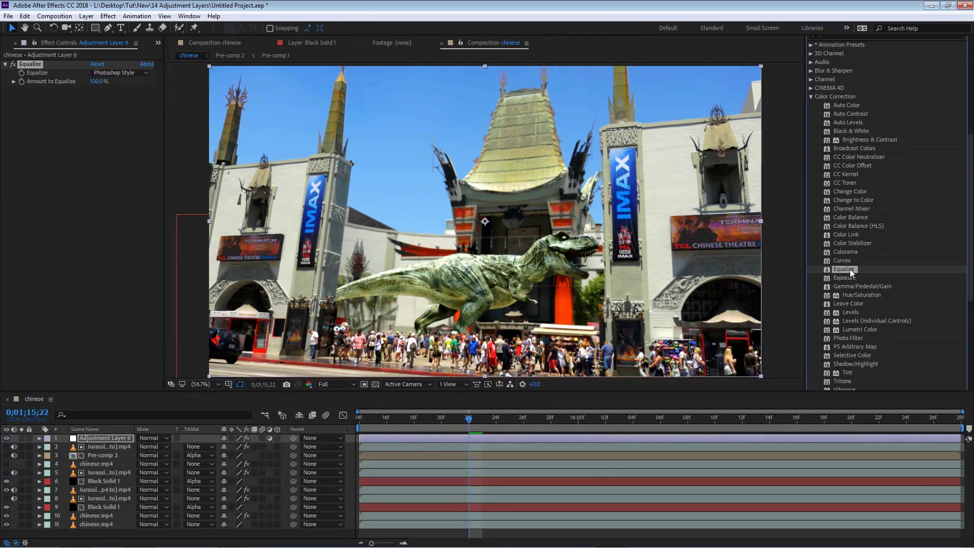
click(105, 440)
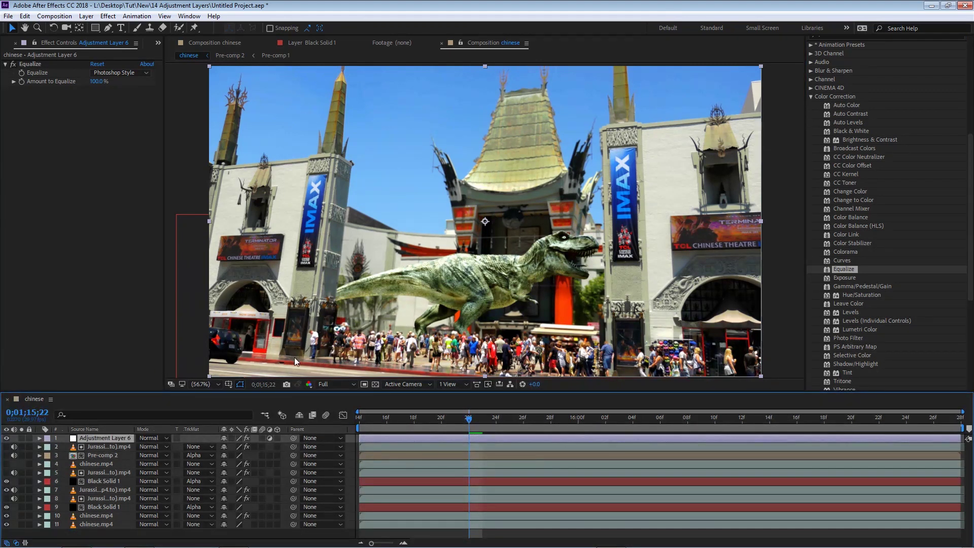
click(48, 65)
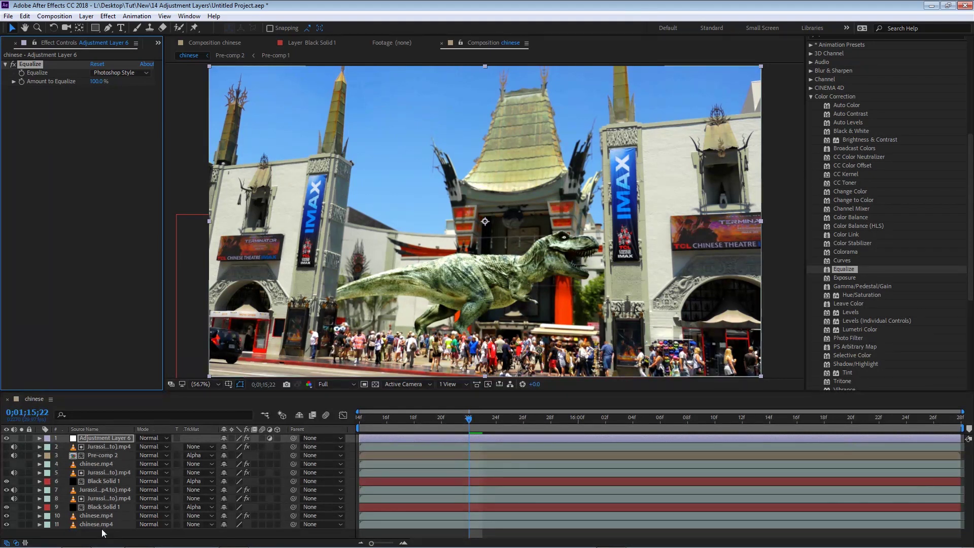
Drag Adjustment Layer 6 down between layers 7 and 8, then back to the top
click(102, 438)
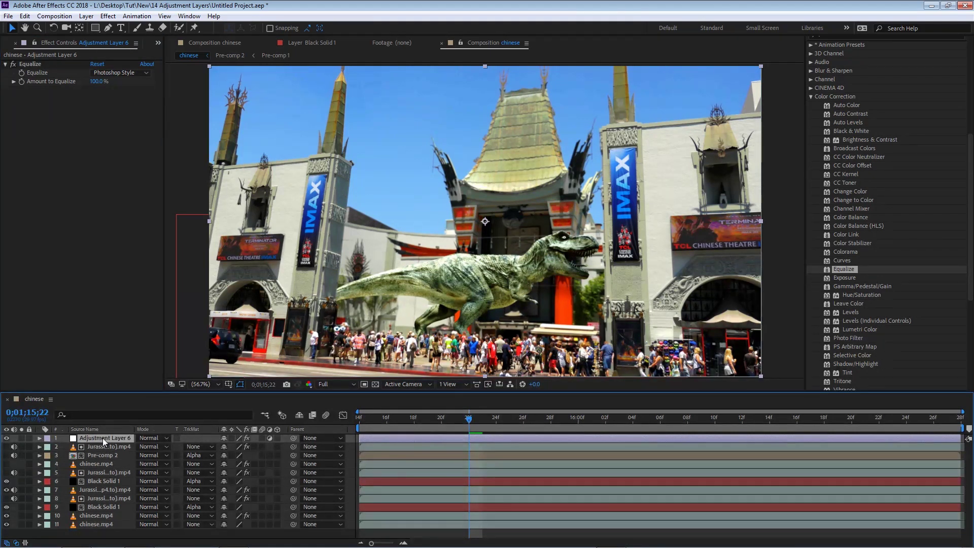
drag(103, 437, 103, 492)
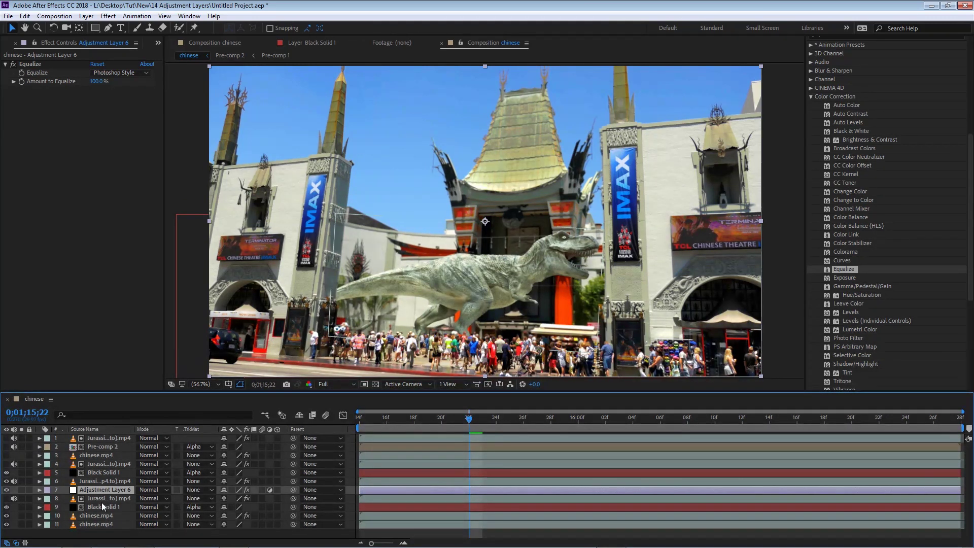
drag(103, 491, 113, 439)
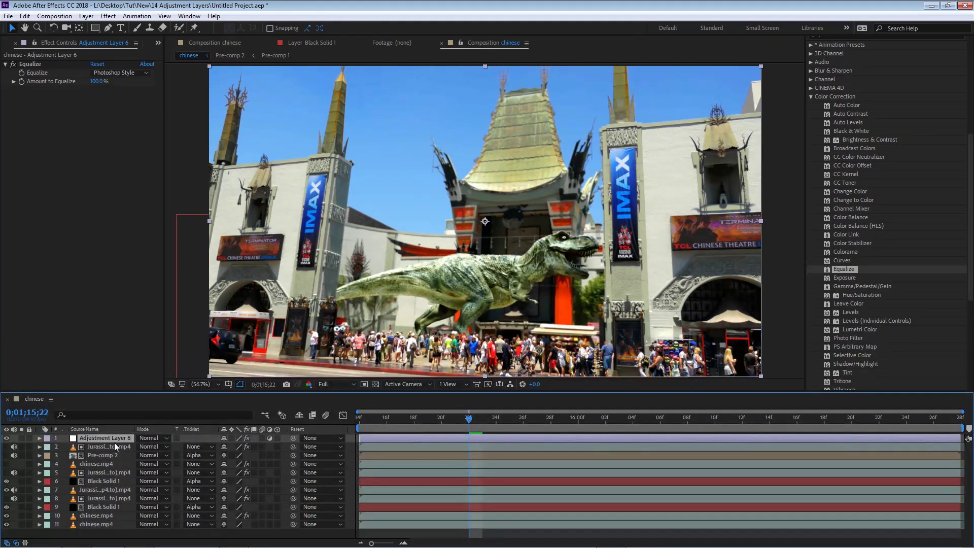
Set Equalize on Adjustment Layer 6 to RGB mode with Amount to Equalize at 40%
click(55, 99)
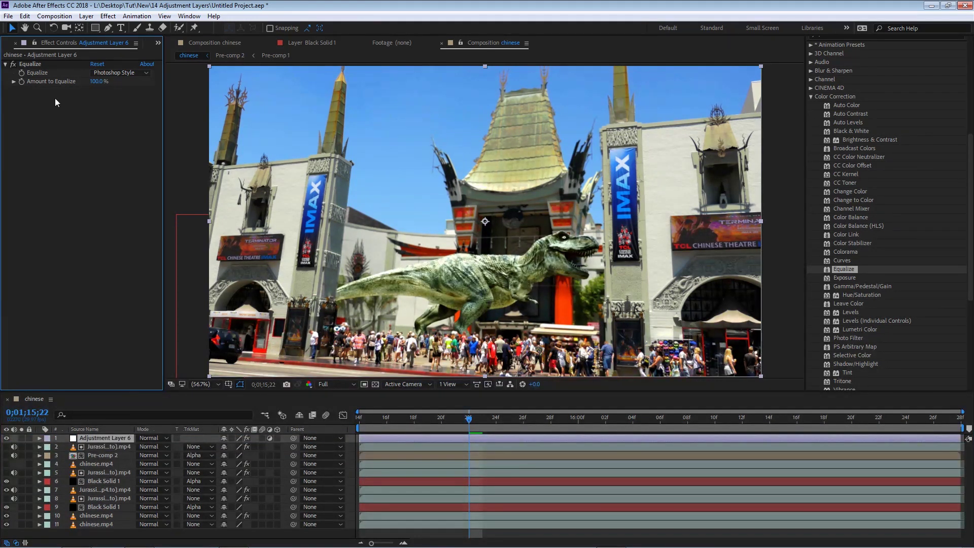
click(126, 75)
click(130, 84)
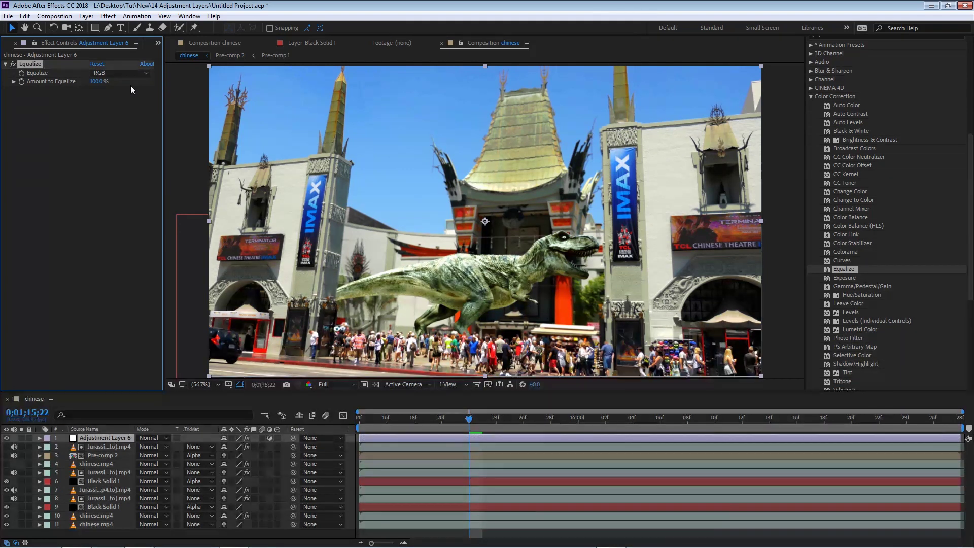
drag(96, 81, 56, 80)
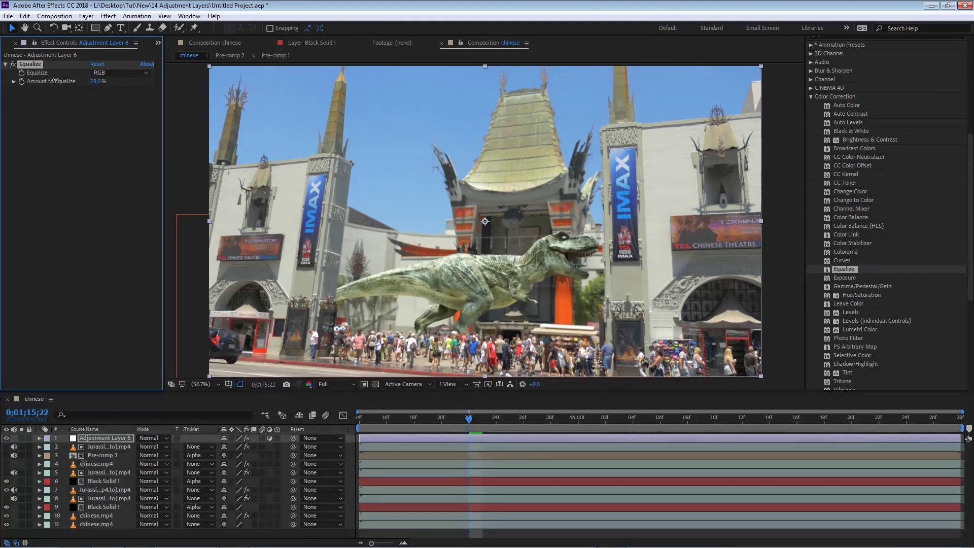
click(93, 82)
text(40)
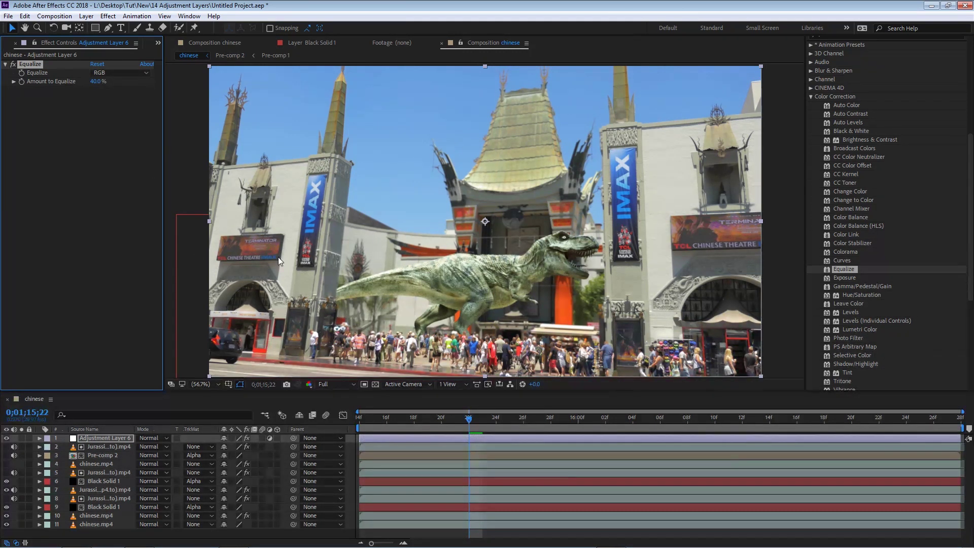
click(145, 330)
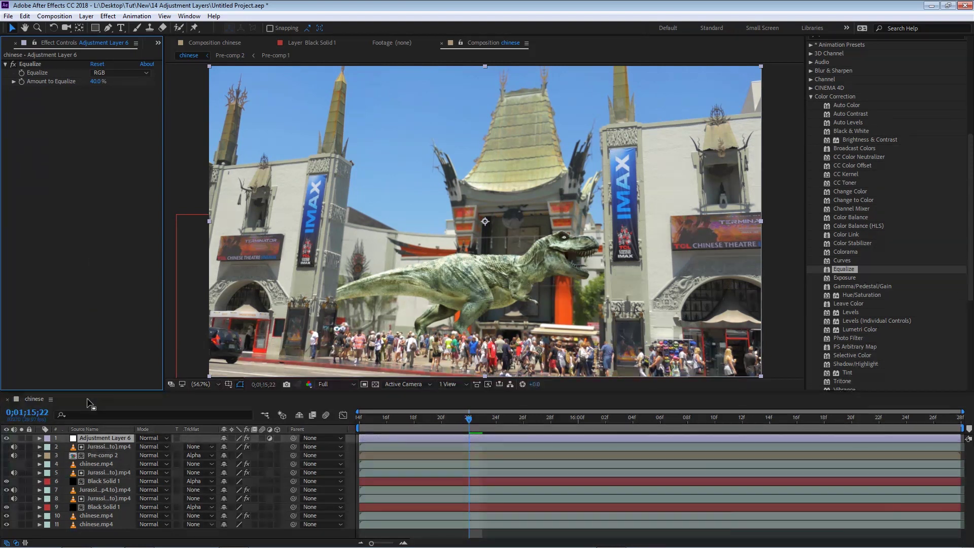
Reveal Equalize's Amount to Equalize in the Timeline and move the current time to 0;01;15;14
click(39, 439)
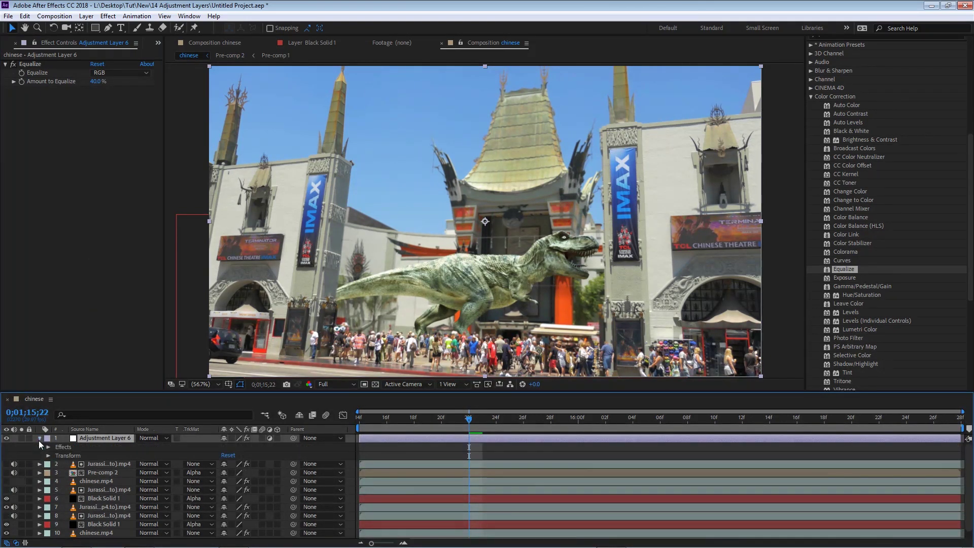
click(65, 448)
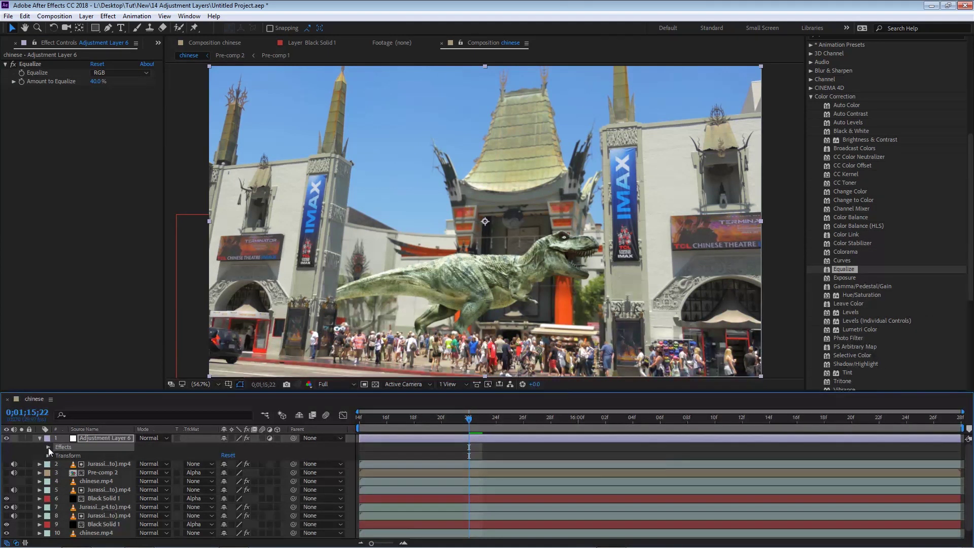
click(48, 447)
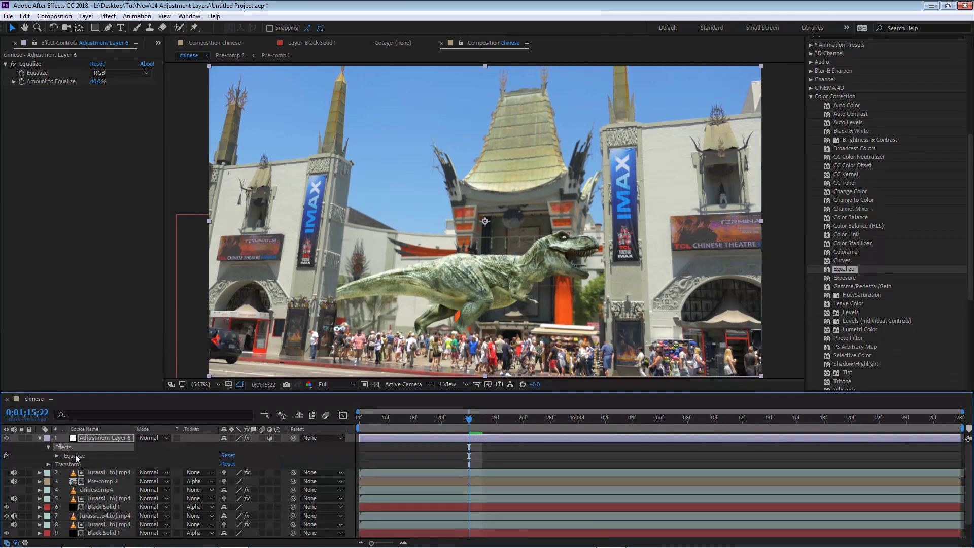
click(34, 65)
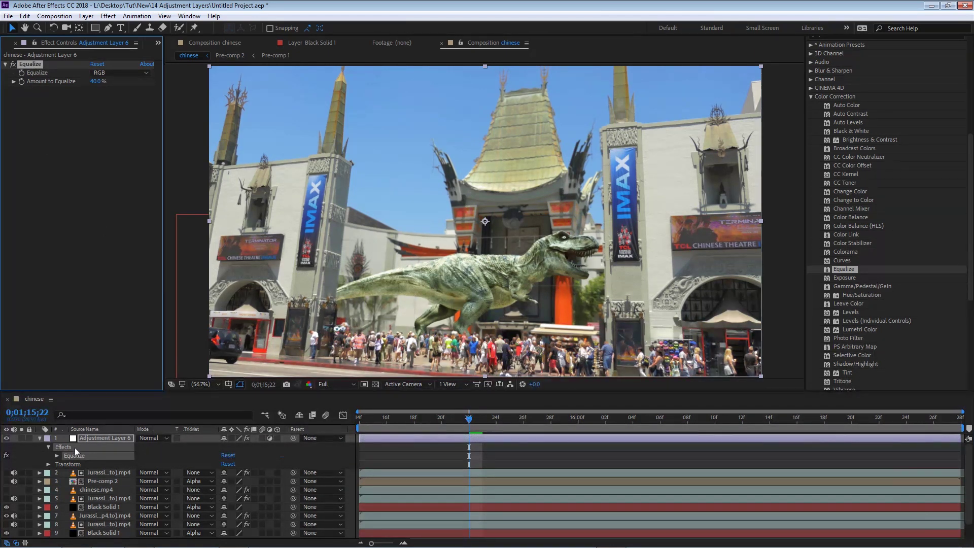
click(59, 454)
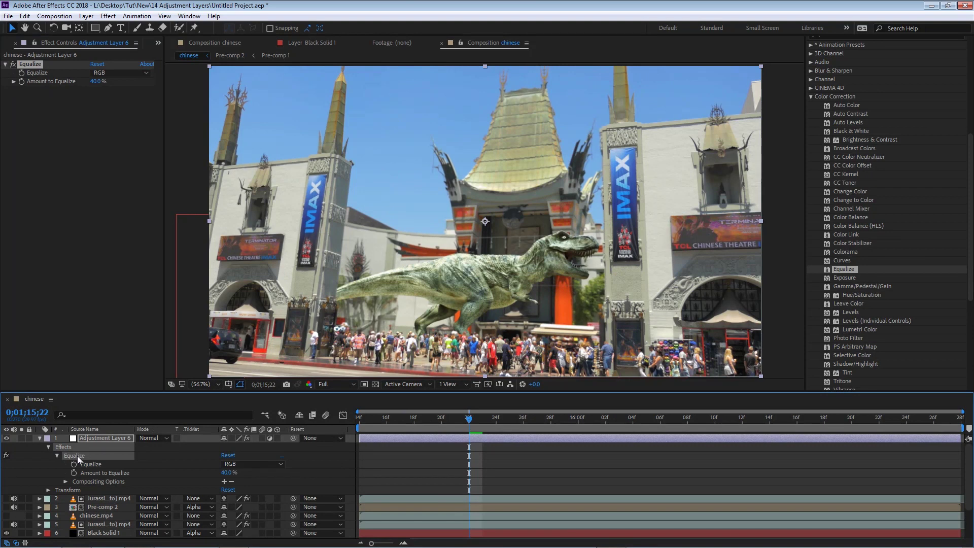
click(127, 476)
drag(406, 418, 349, 429)
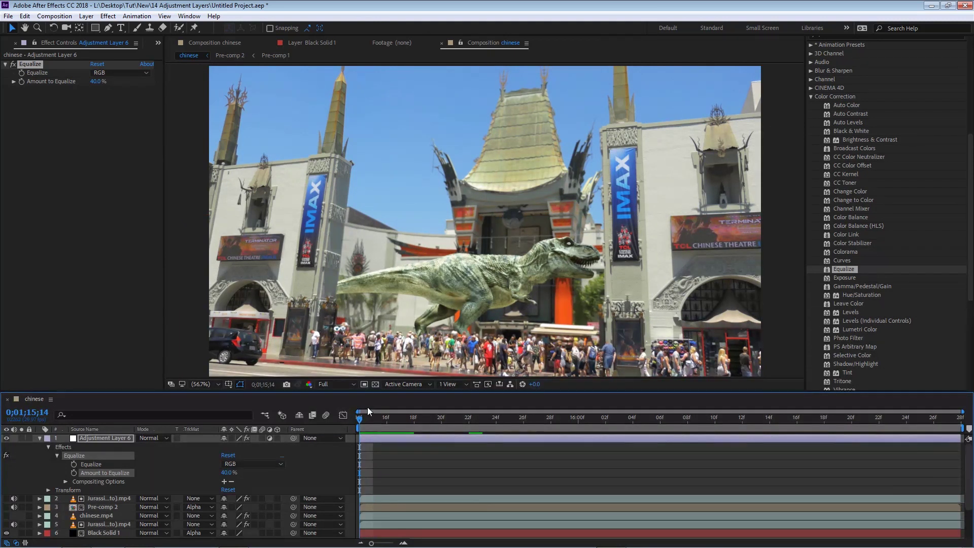
key(ctrl+grave)
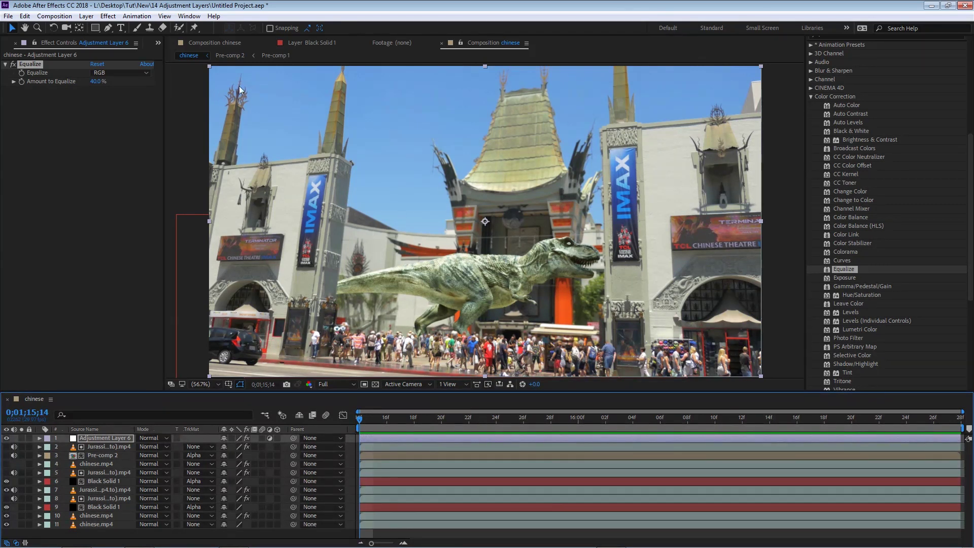
Create a full-frame black (000000) solid, Black Solid 2, on top of the comp
click(87, 16)
mouse_move(238, 26)
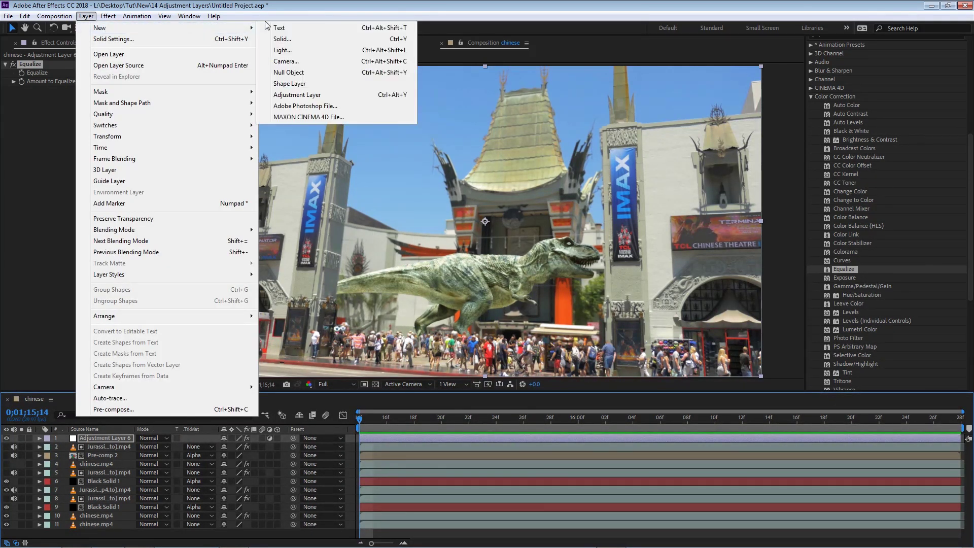
click(283, 39)
click(443, 278)
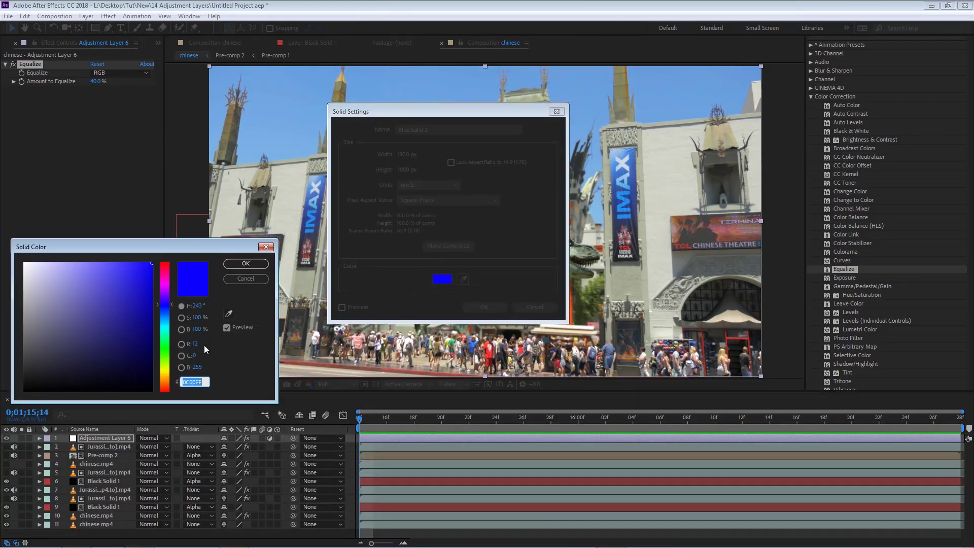
drag(84, 352, 11, 393)
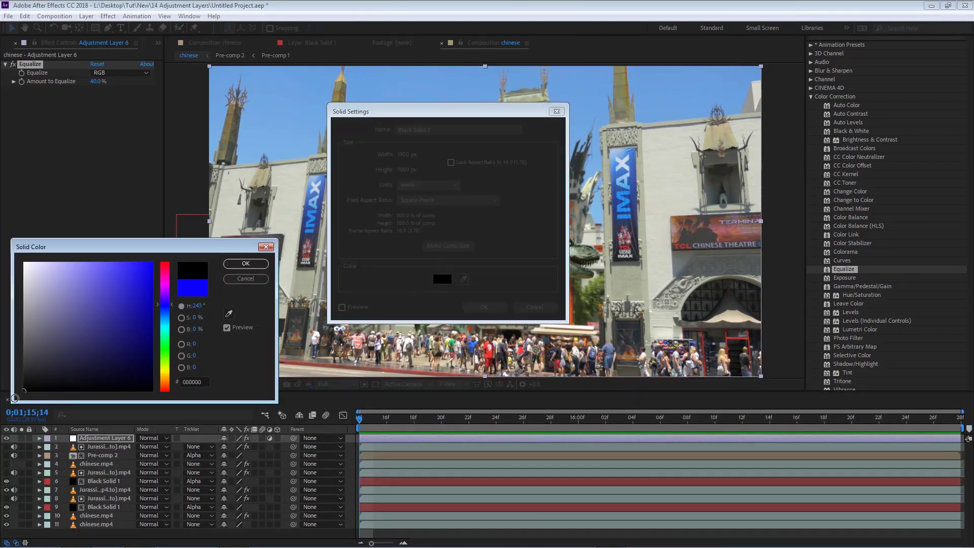
click(244, 264)
click(469, 304)
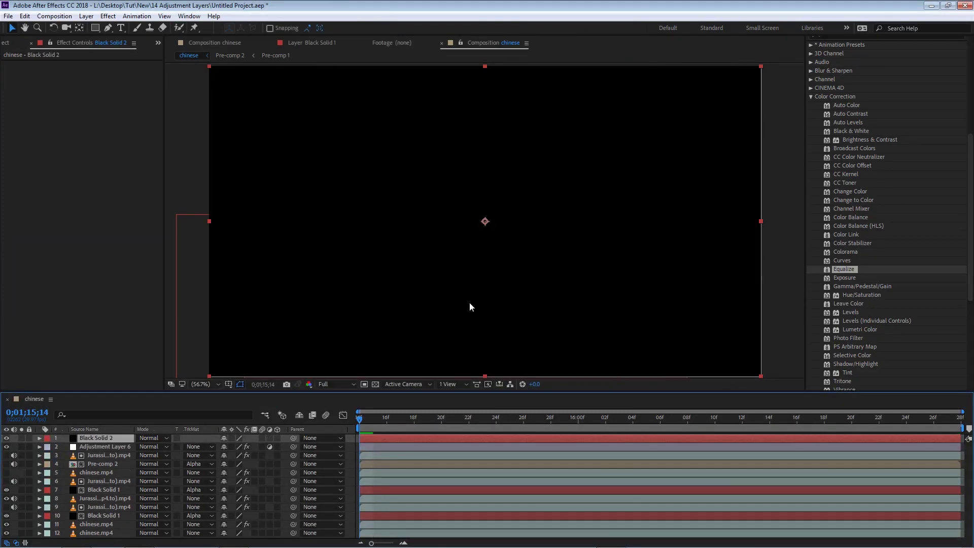
click(97, 28)
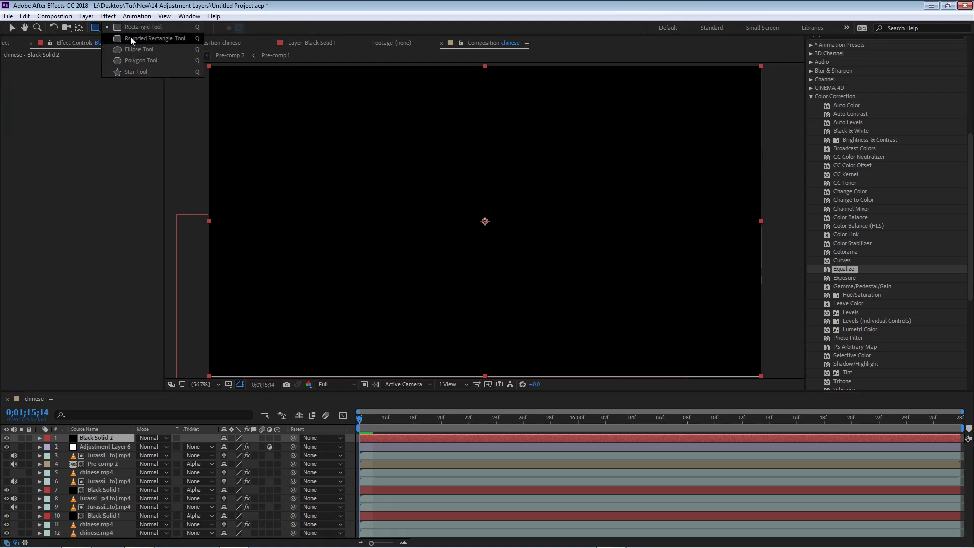
Draw an inverted ellipse mask on Black Solid 2, feathered to 300 pixels
click(141, 49)
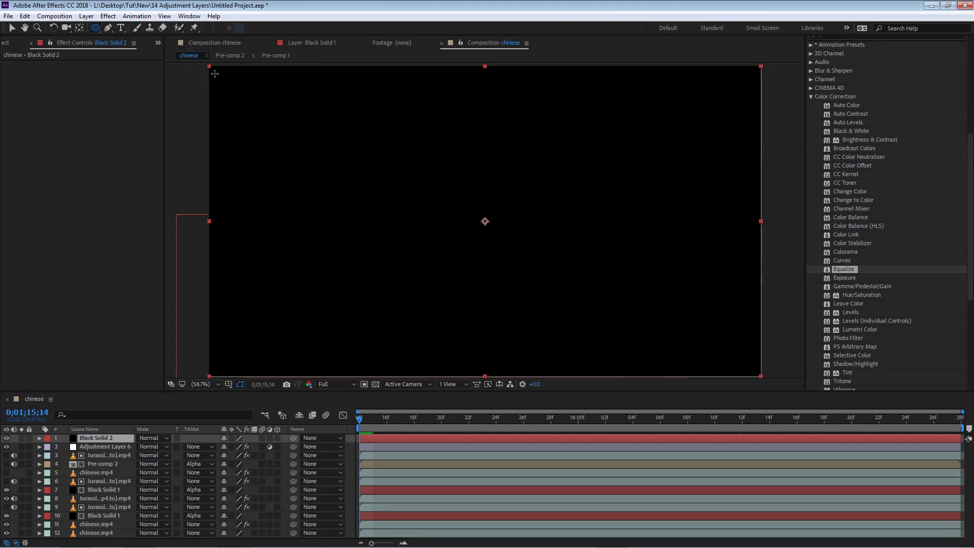
mouse_move(216, 73)
mouse_down()
mouse_move(610, 308)
mouse_move(753, 370)
mouse_up()
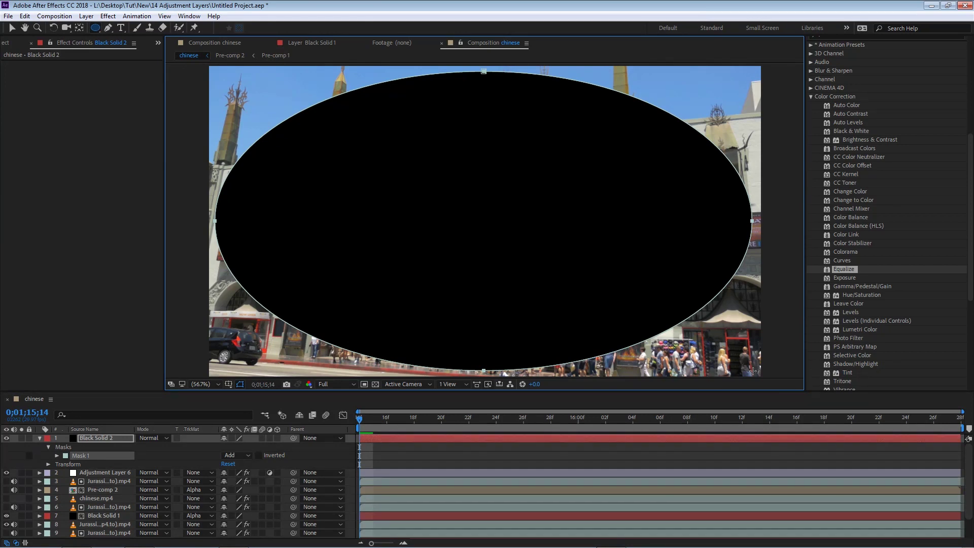
click(259, 456)
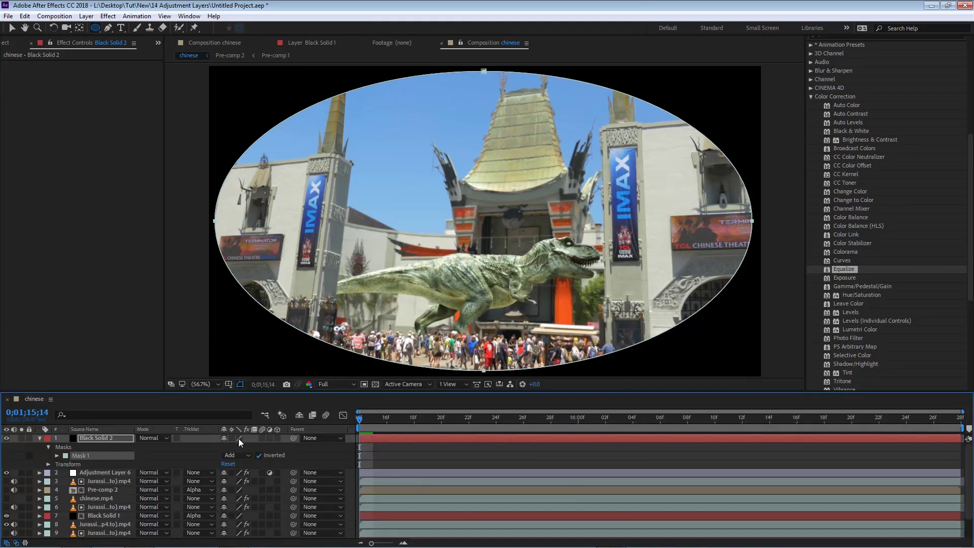
click(57, 456)
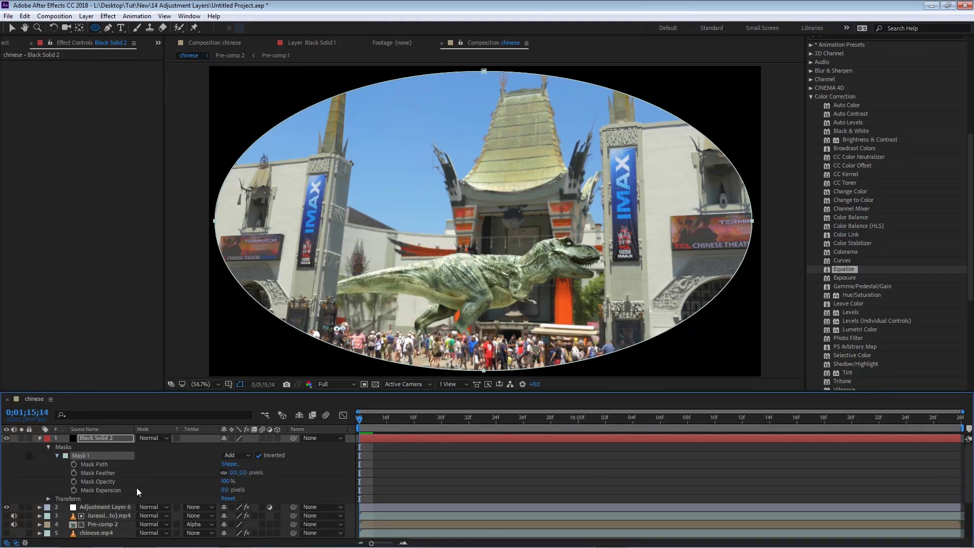
drag(234, 473, 237, 481)
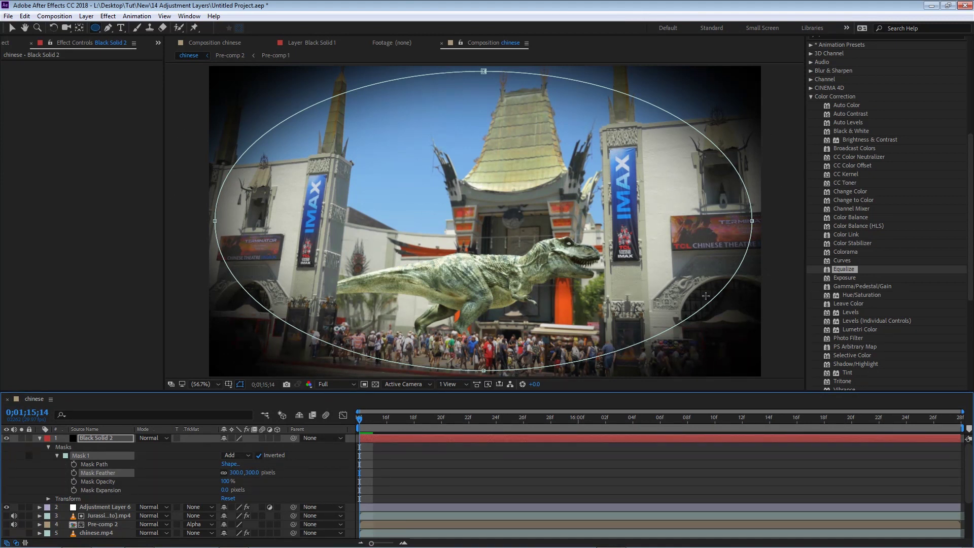
Set Black Solid 2's opacity to 50%
key(t)
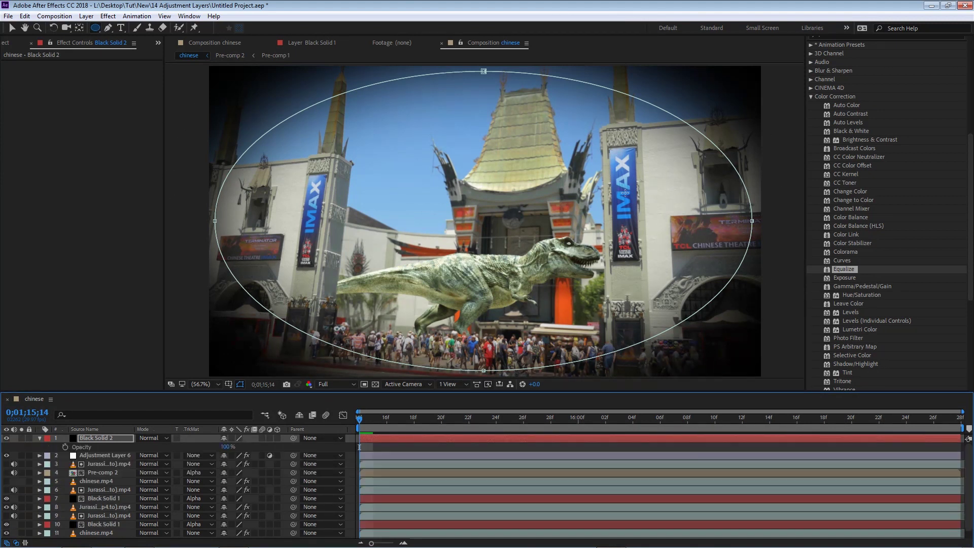
click(226, 447)
text(50)
key(Return)
click(39, 438)
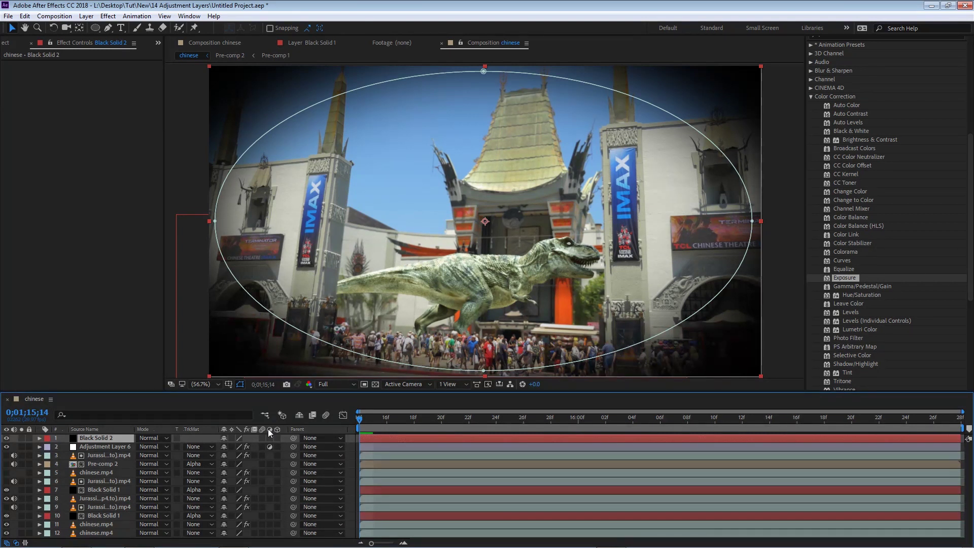
Make Black Solid 2 an adjustment layer and apply Exposure lowered to about -5.47
click(269, 438)
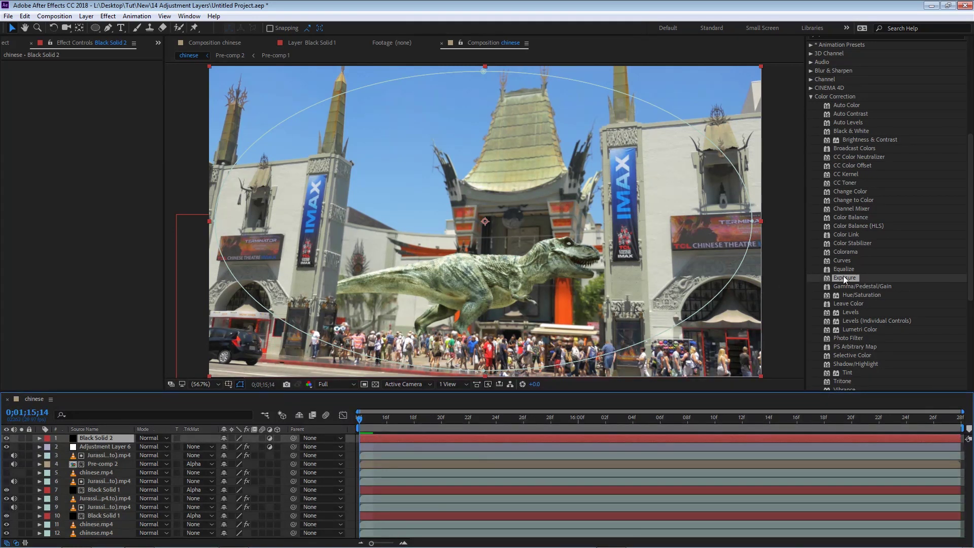
drag(116, 429, 108, 439)
drag(96, 90, 5, 122)
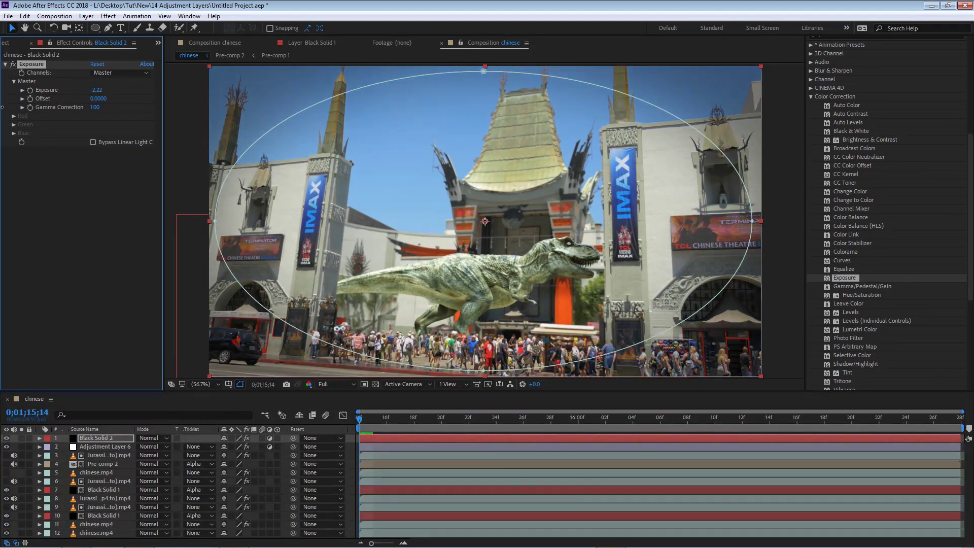
drag(85, 89, 2, 99)
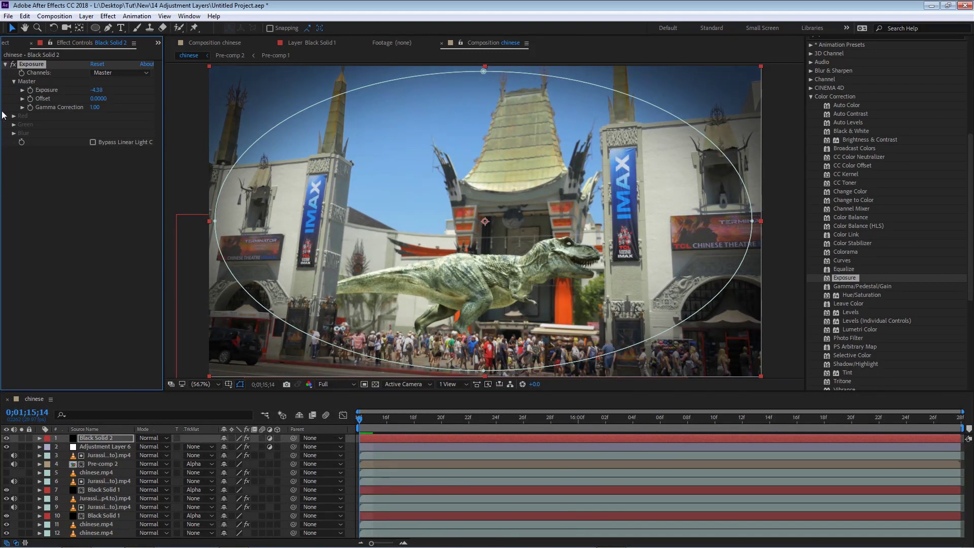
drag(96, 90, 46, 88)
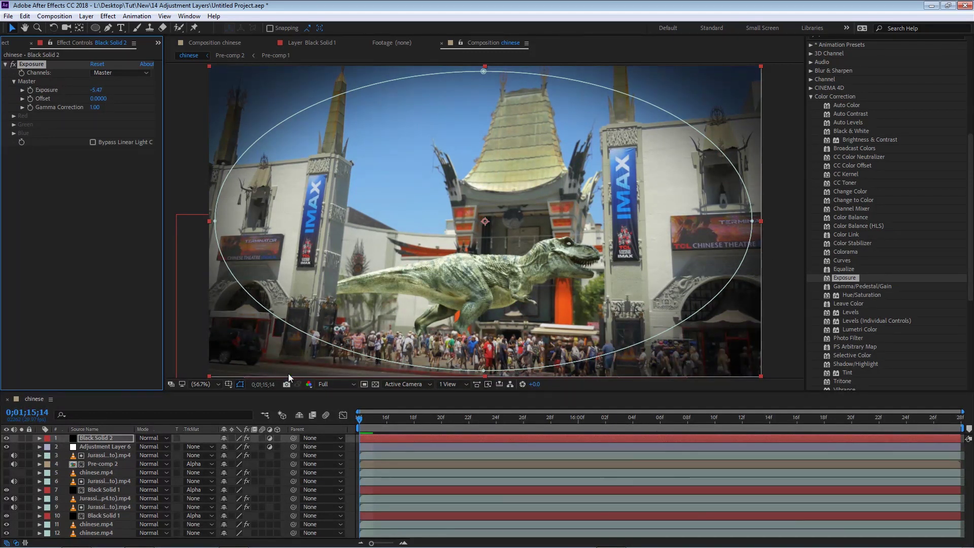
click(126, 446)
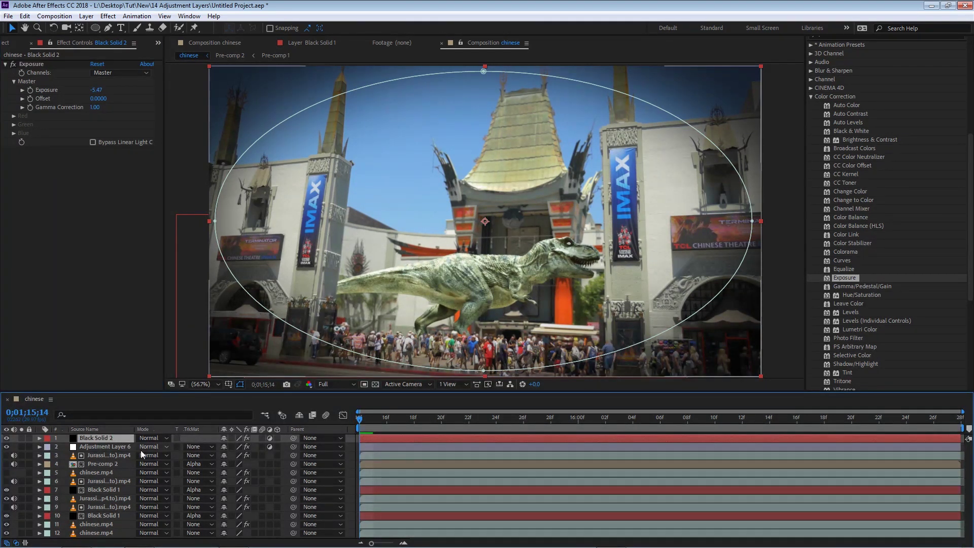
click(810, 96)
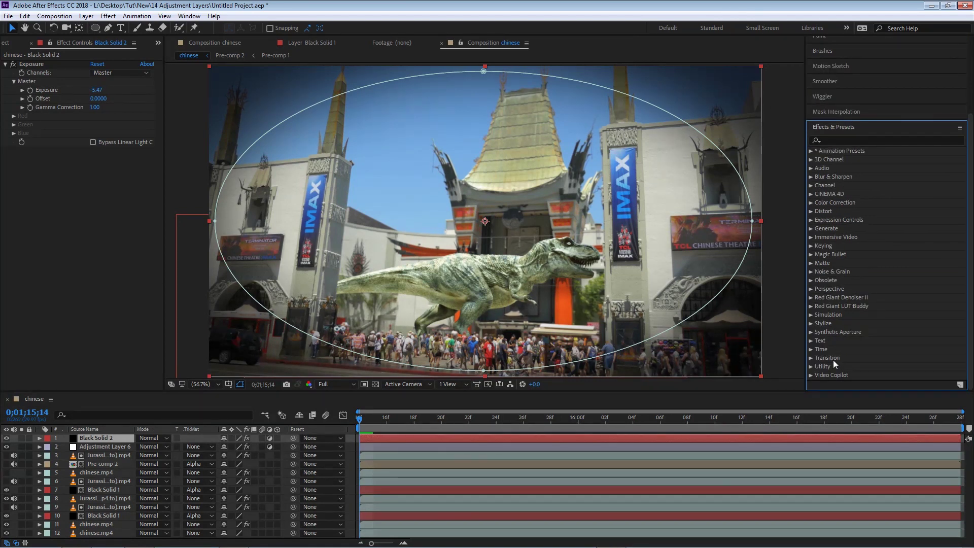
Apply the Simulation > CC Bubbles effect to Black Solid 2
click(812, 314)
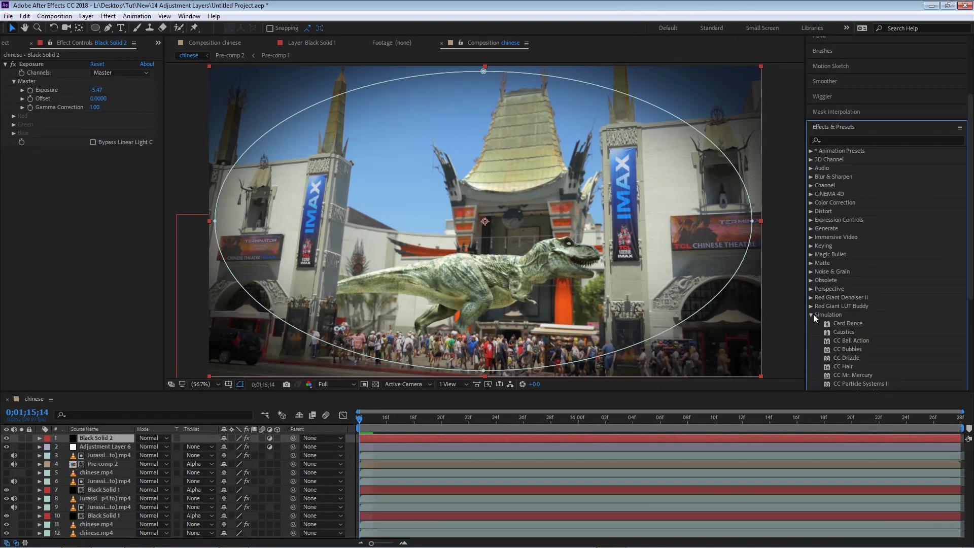
scroll(872, 305, down, 3)
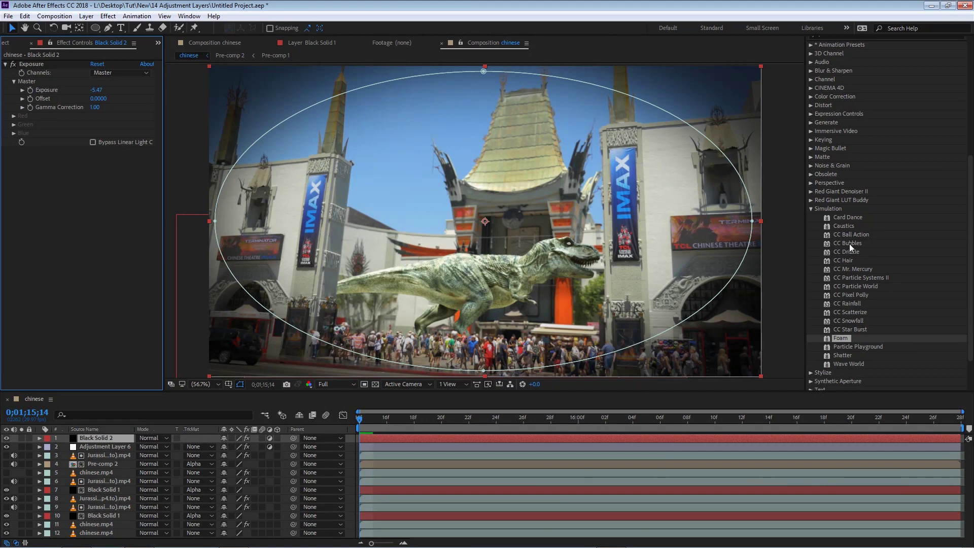
double_click(849, 243)
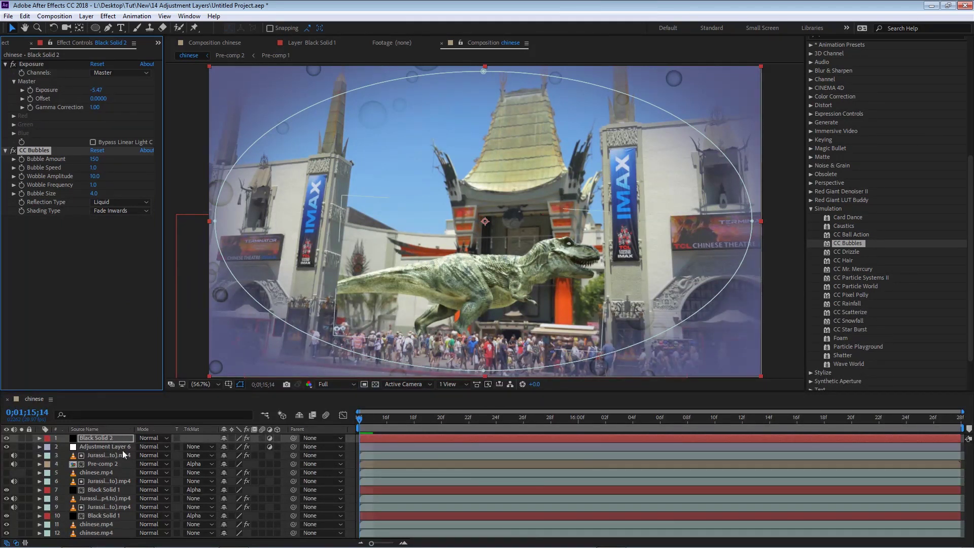
click(106, 446)
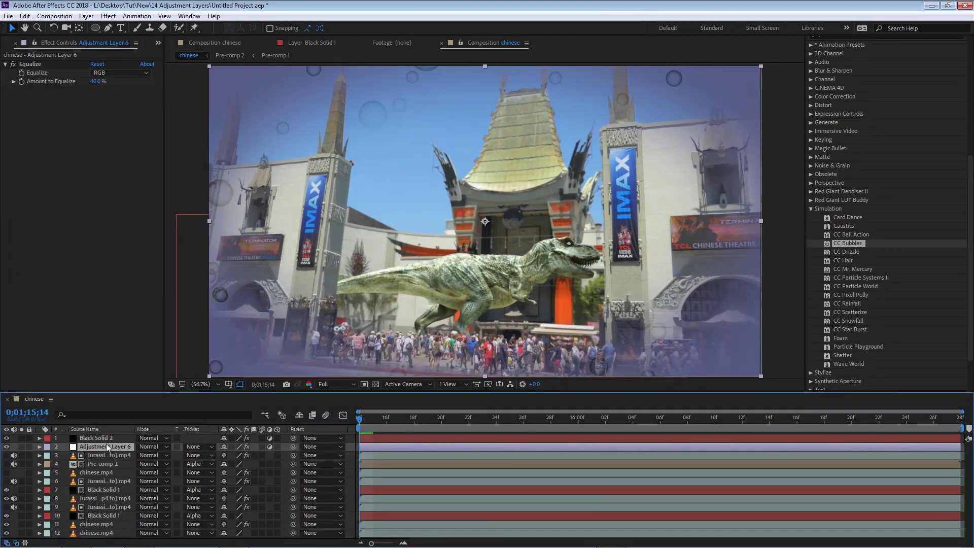
click(102, 437)
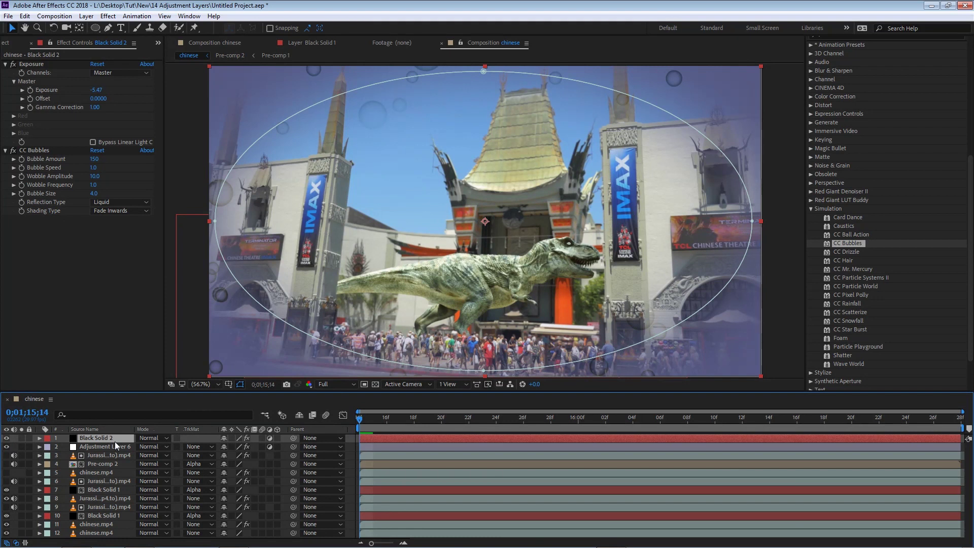
Copy Black Solid 2's ellipse Mask 1 onto Adjustment Layer 6 and hide Black Solid 2
click(114, 448)
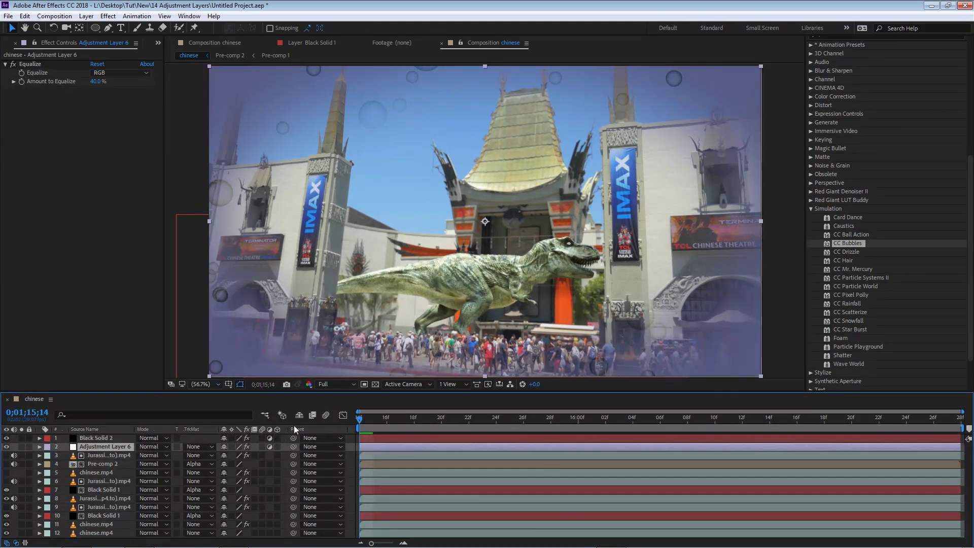
click(104, 438)
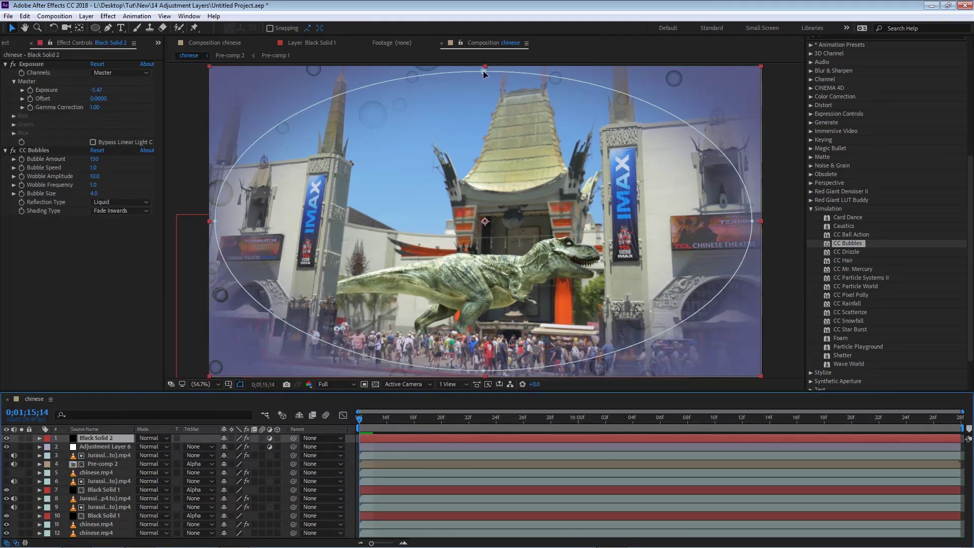
key(m)
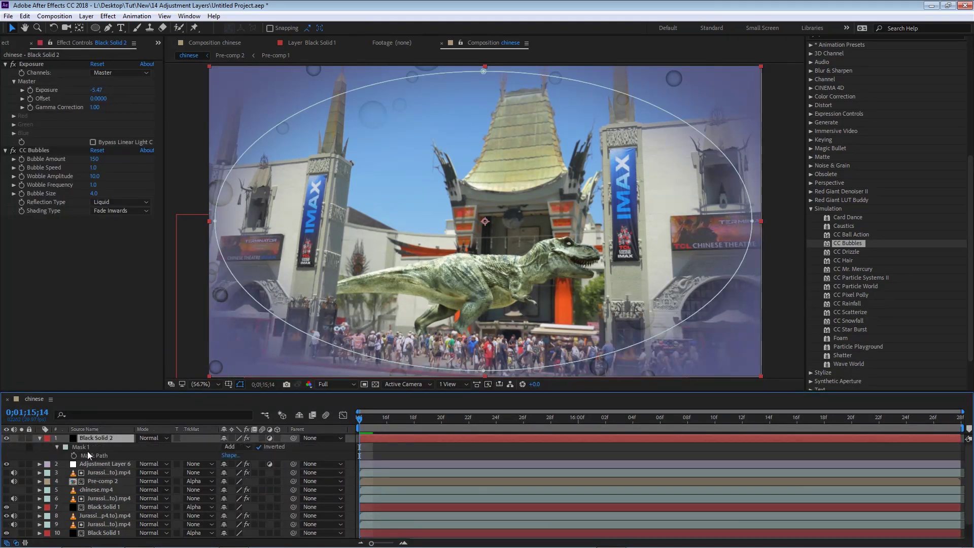
click(84, 449)
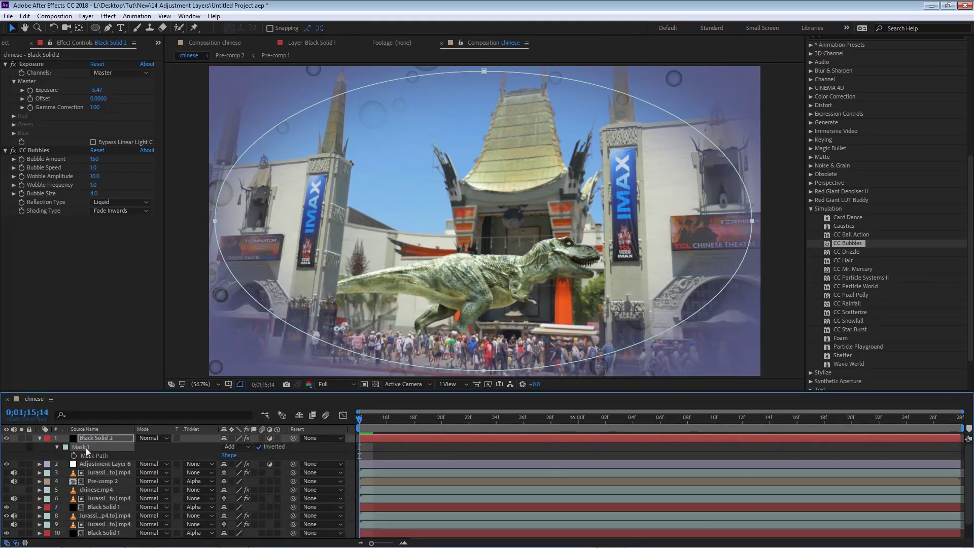
key(ctrl+c)
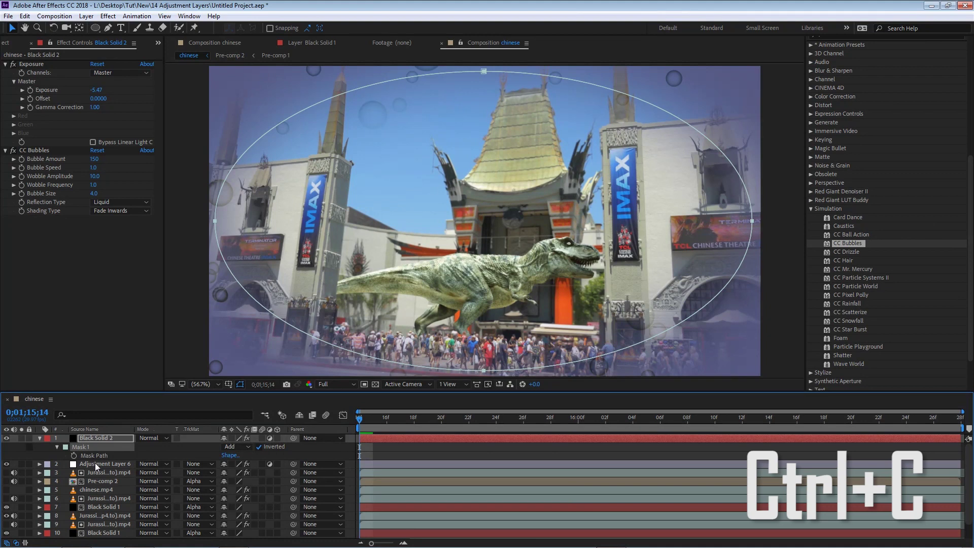
click(95, 463)
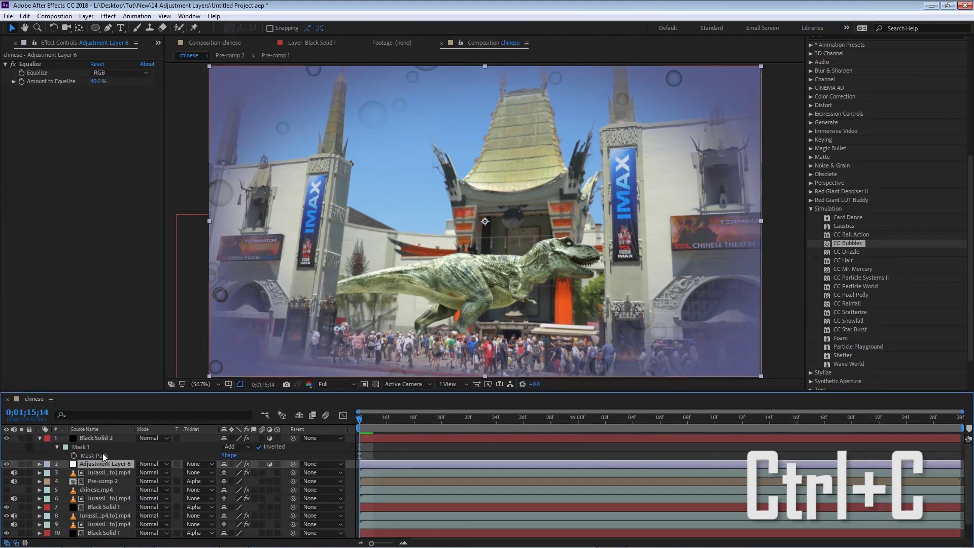
key(ctrl+v)
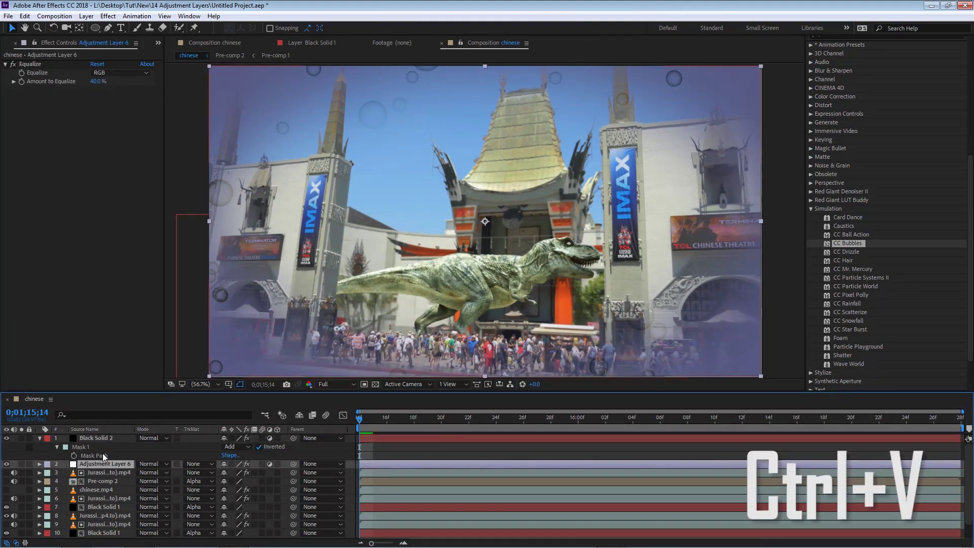
click(7, 437)
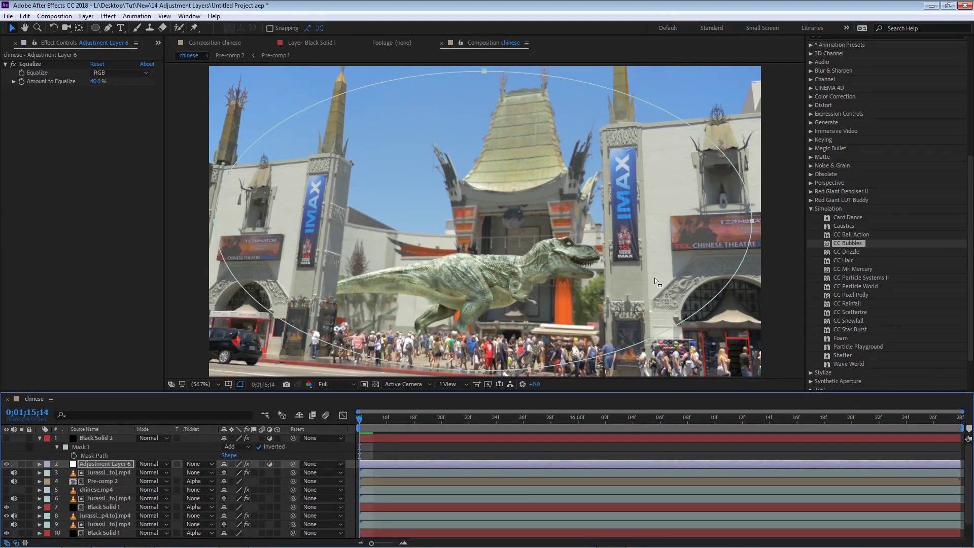
key(ctrl+v)
Delete the pasted mask from Adjustment Layer 6
click(100, 464)
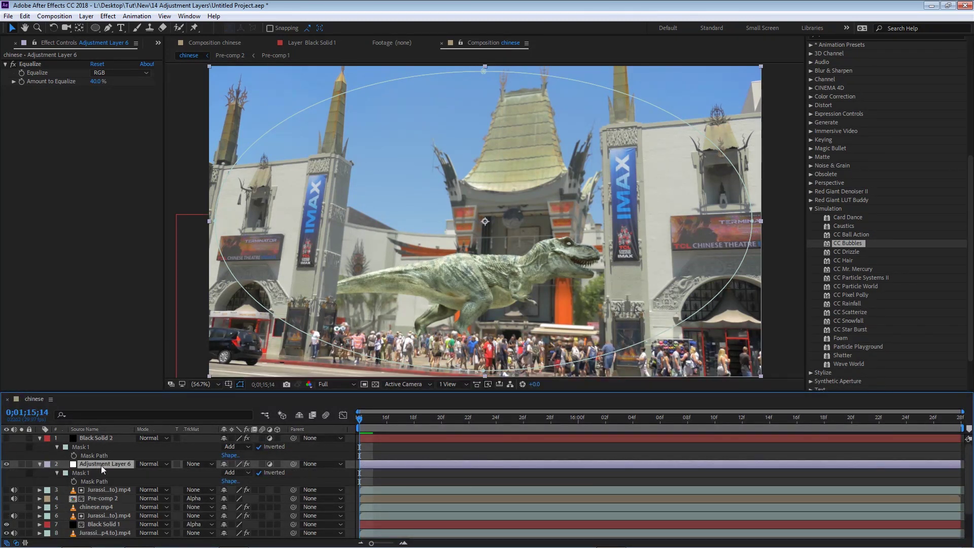
click(101, 473)
click(108, 464)
click(100, 471)
key(Delete)
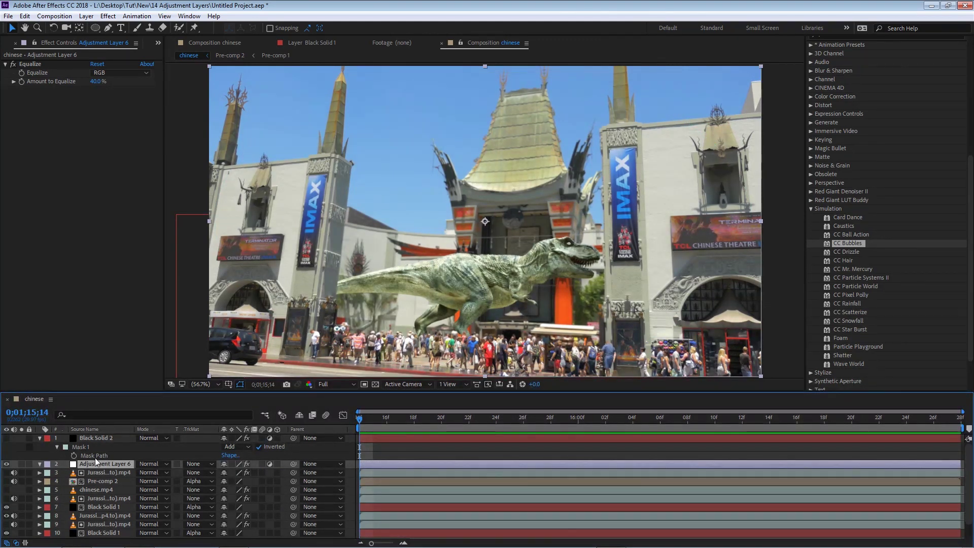
Delete Black Solid 2 from the chinese composition
click(7, 438)
click(87, 438)
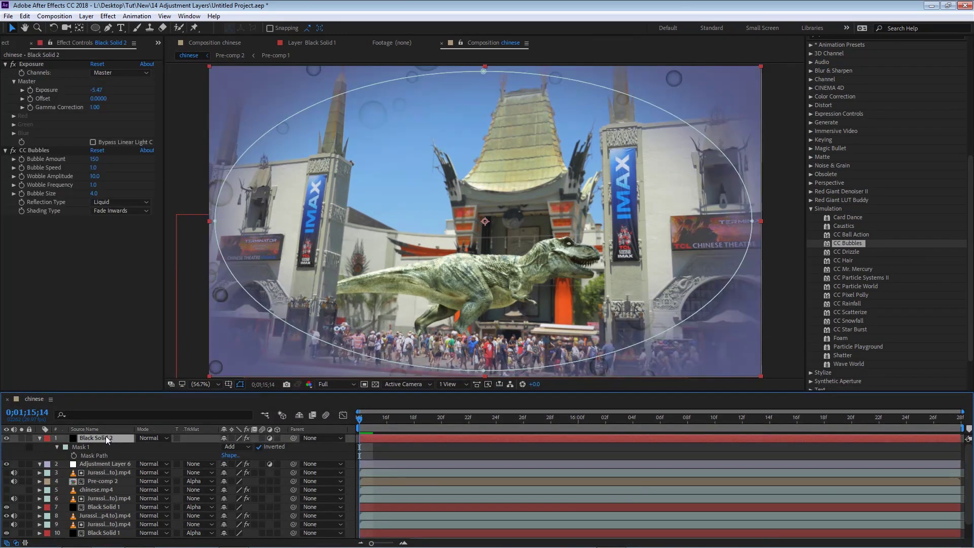
key(Delete)
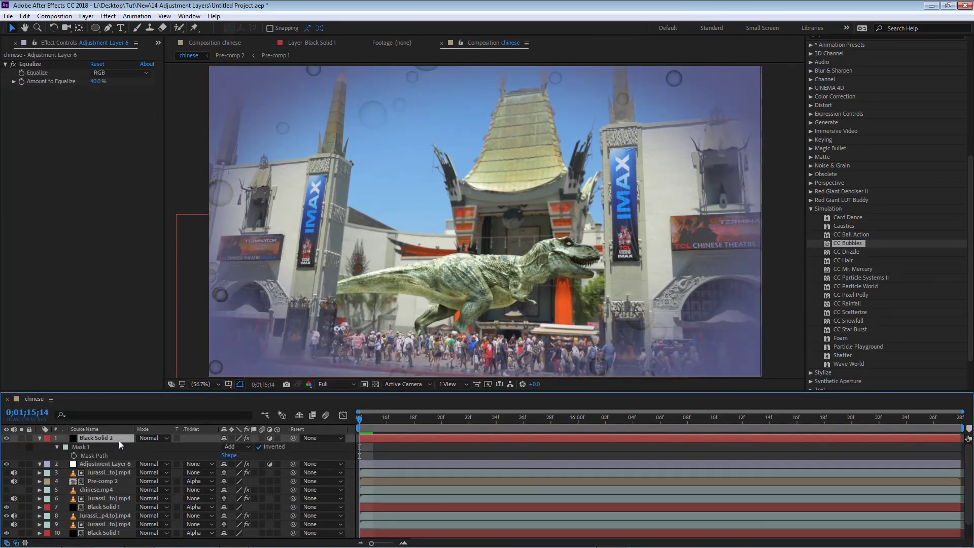
click(101, 439)
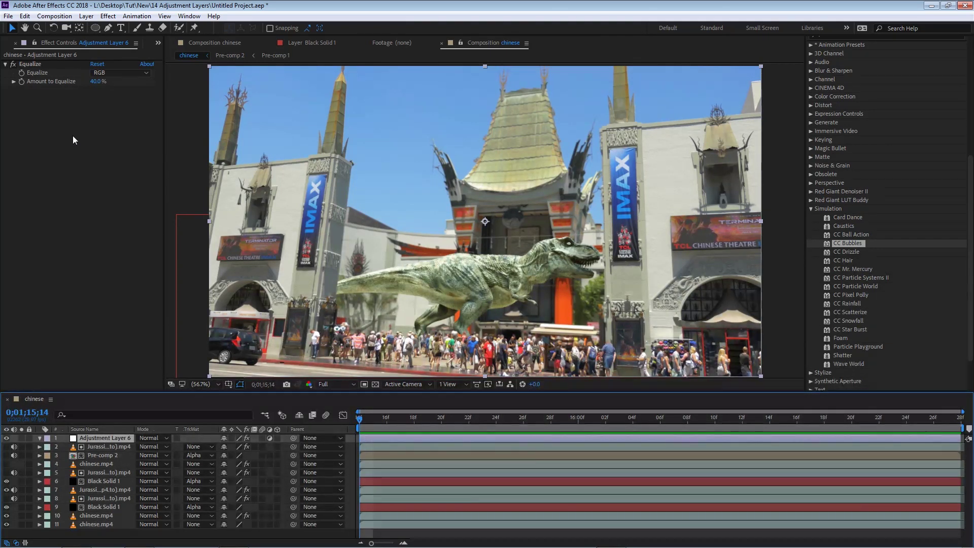
click(85, 199)
drag(105, 438, 95, 503)
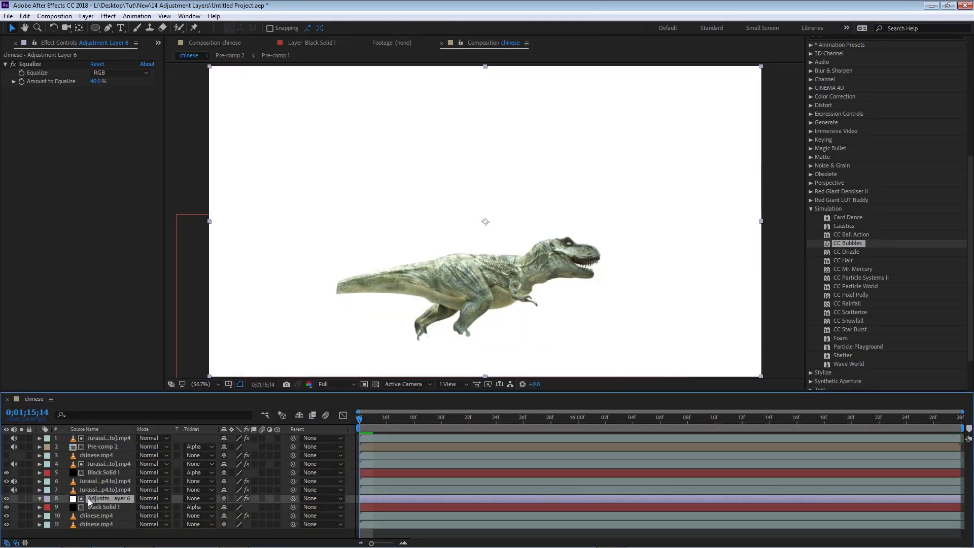
drag(90, 499, 99, 437)
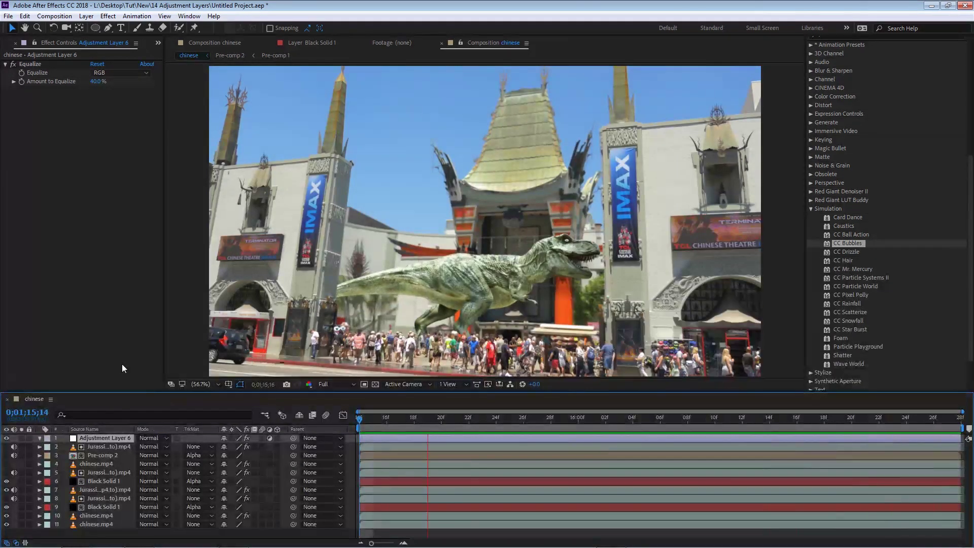